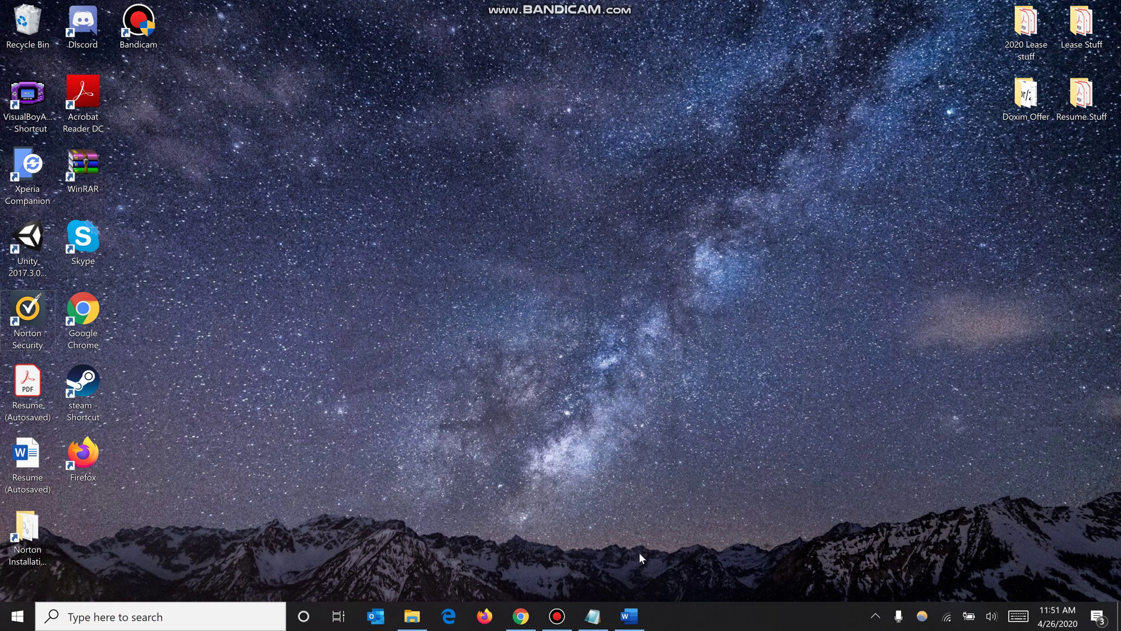
Launch a new untitled Notepad window from the taskbar.
{"action": "left_click", "coordinate": [593, 617]}
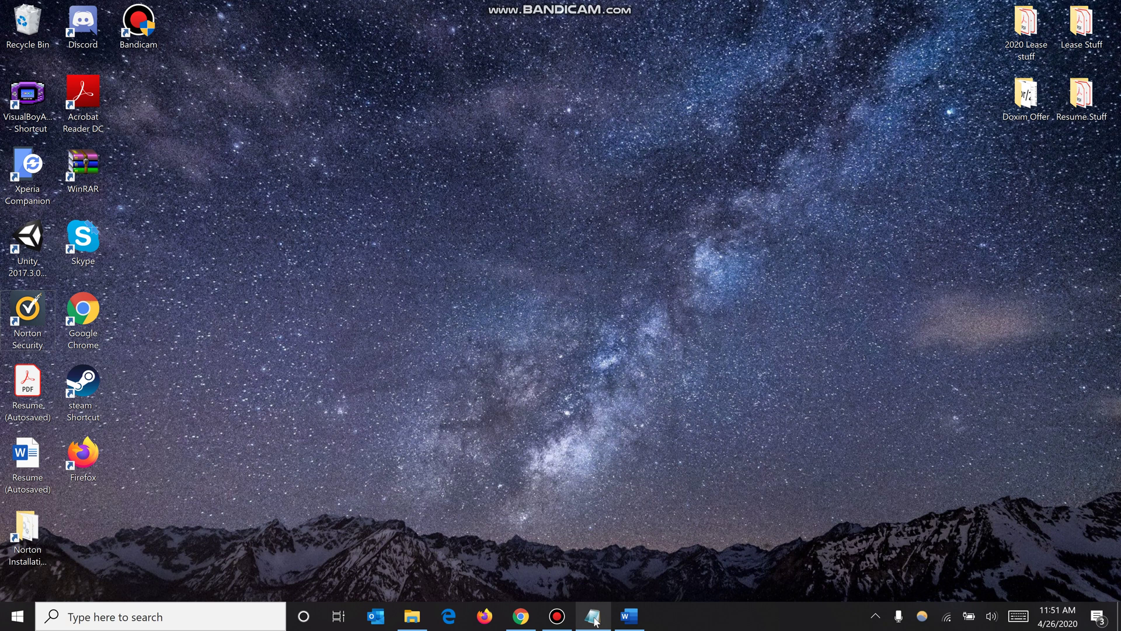
{"action": "left_click", "coordinate": [596, 618]}
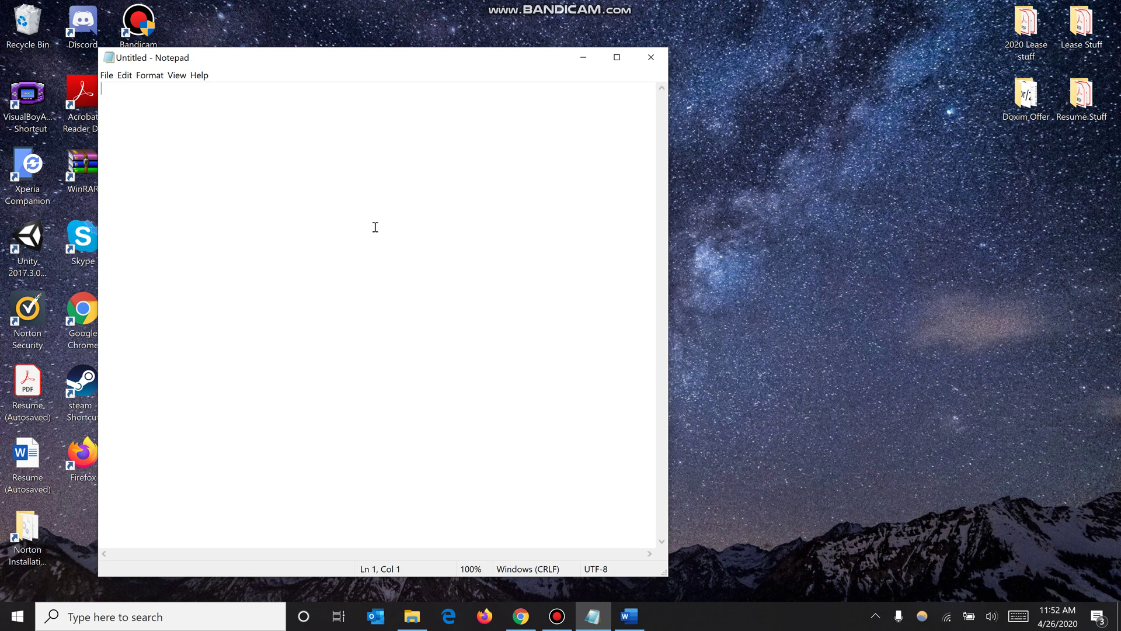
Start Windows voice dictation (Win+H) over the blank Notepad document.
{"action": "key", "text": "super+h"}
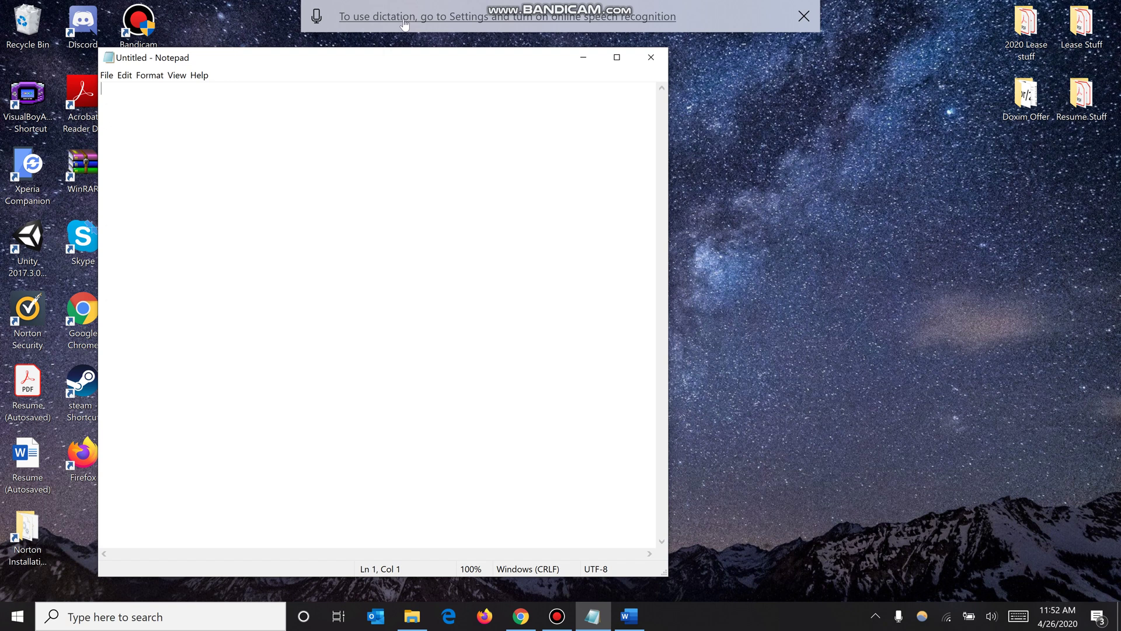
Switch Online speech recognition On in Speech privacy settings and return to Notepad.
{"action": "left_click", "coordinate": [465, 18]}
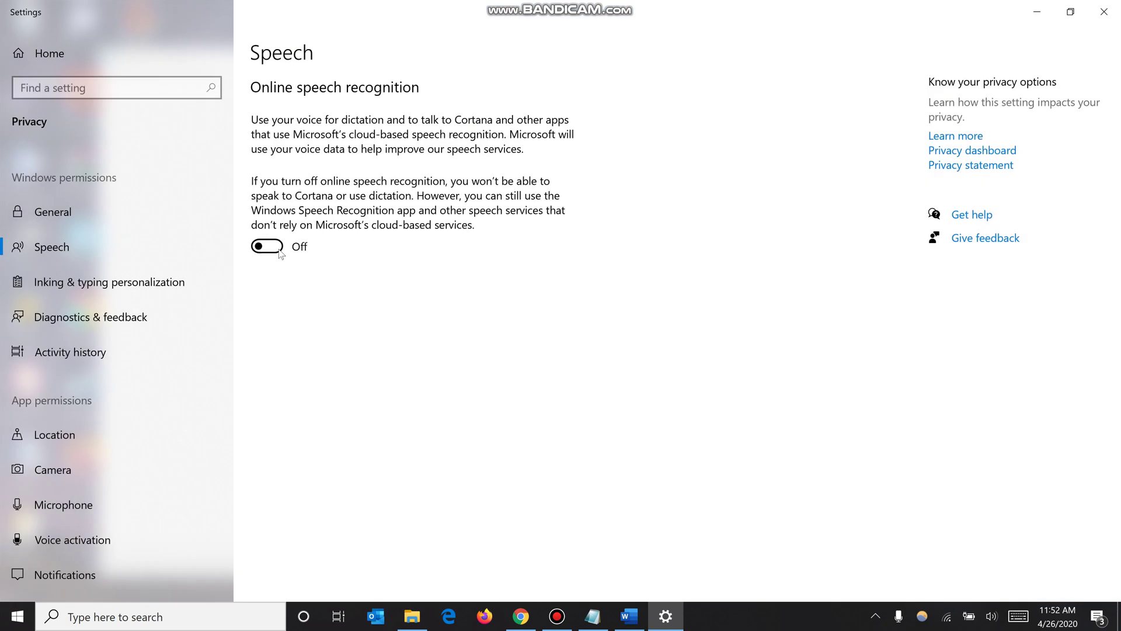
{"action": "left_click", "coordinate": [268, 246]}
{"action": "left_click", "coordinate": [1102, 13]}
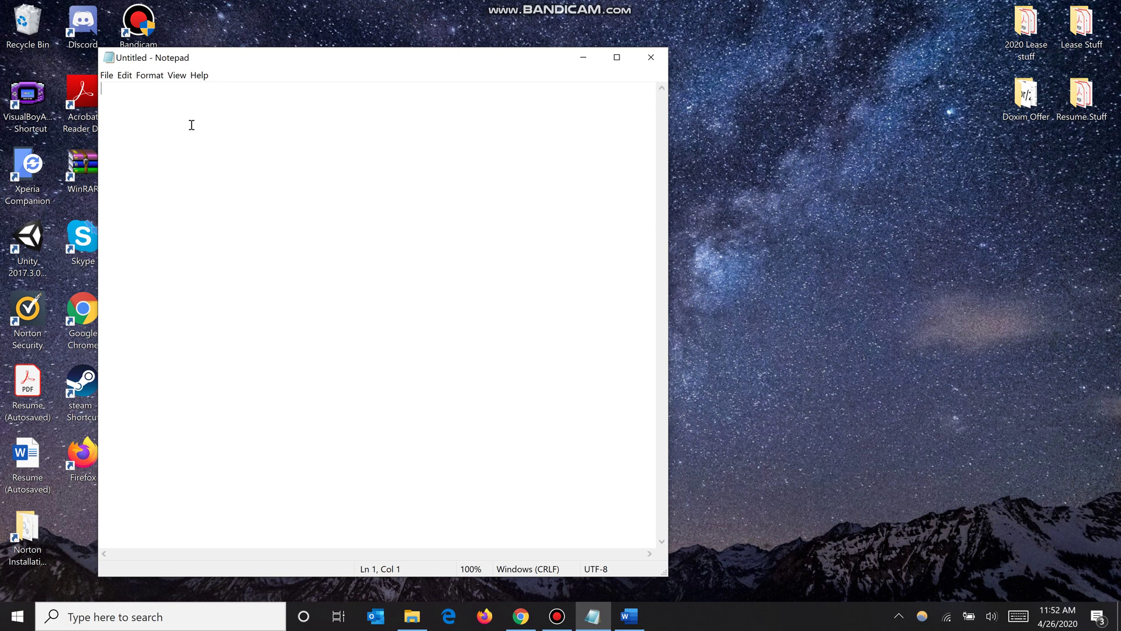
Dictate a sentence about punctuation and stopping dictation into Notepad, then bring up Word.
{"action": "key", "text": "super+h"}
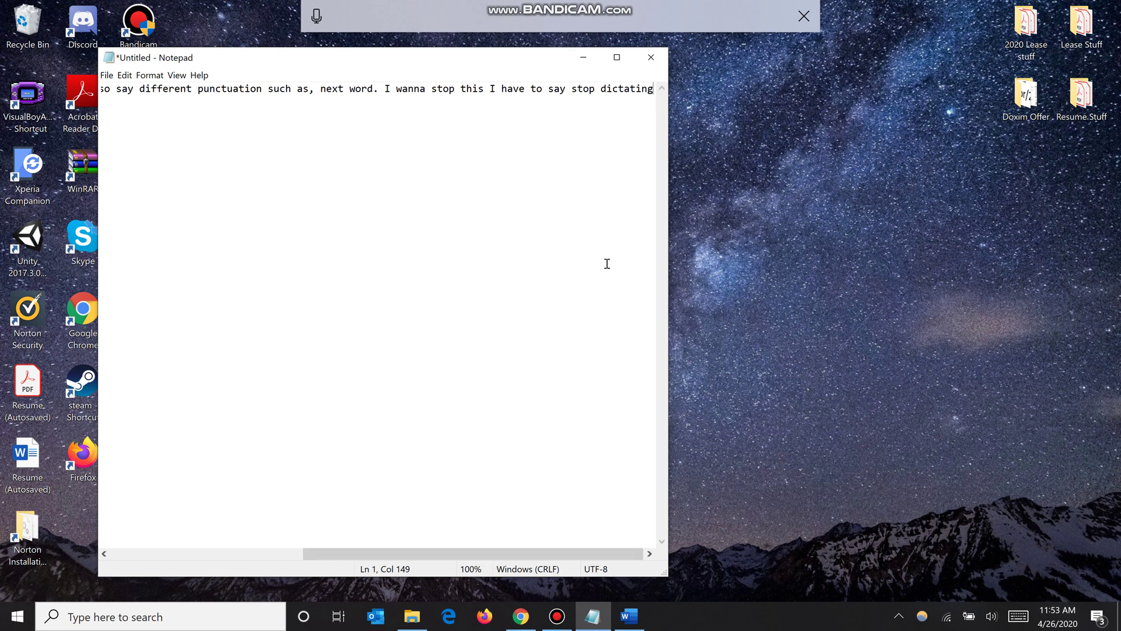
{"action": "left_click", "coordinate": [628, 616]}
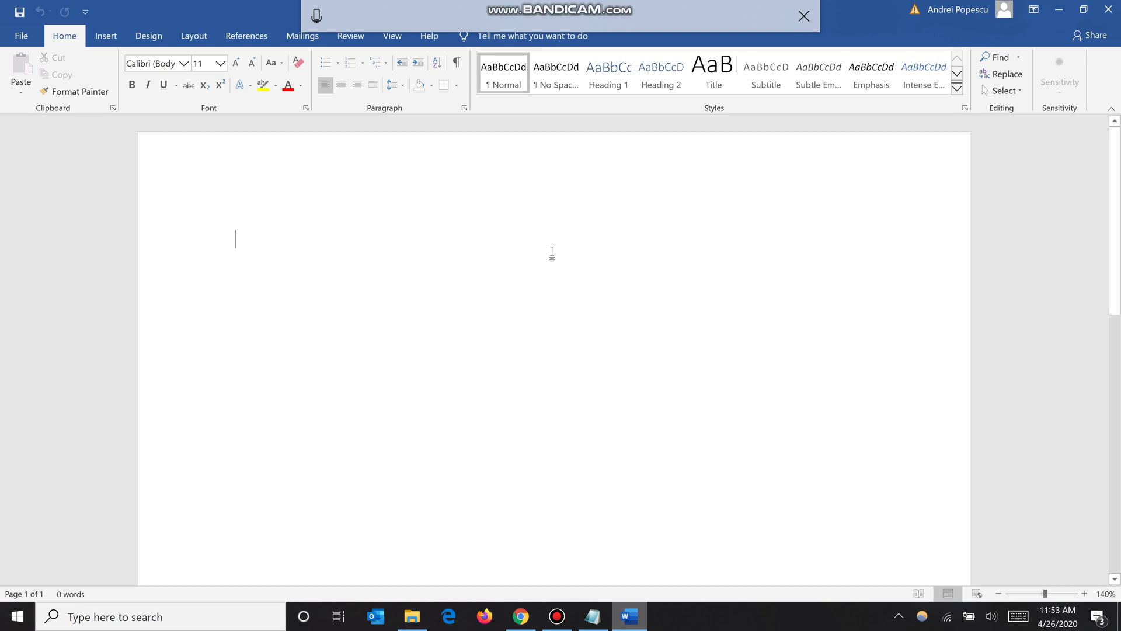
Dictate "I can also type in here." into Word and close it without saving.
{"action": "left_click", "coordinate": [317, 16]}
{"action": "type", "text": "I can also type in here."}
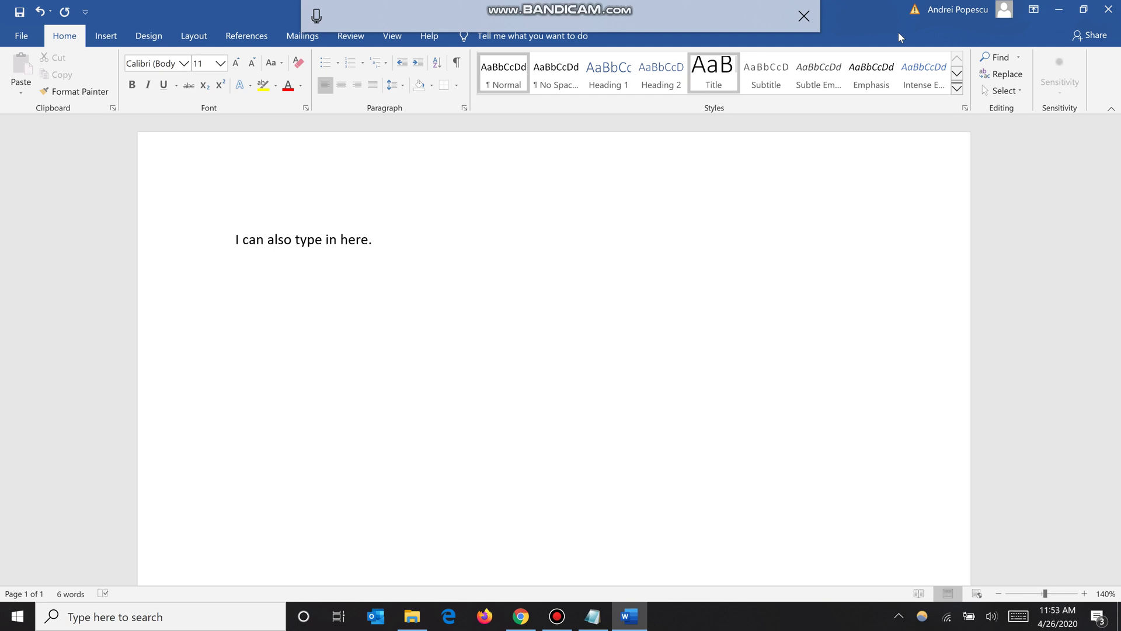
{"action": "left_click", "coordinate": [1101, 13]}
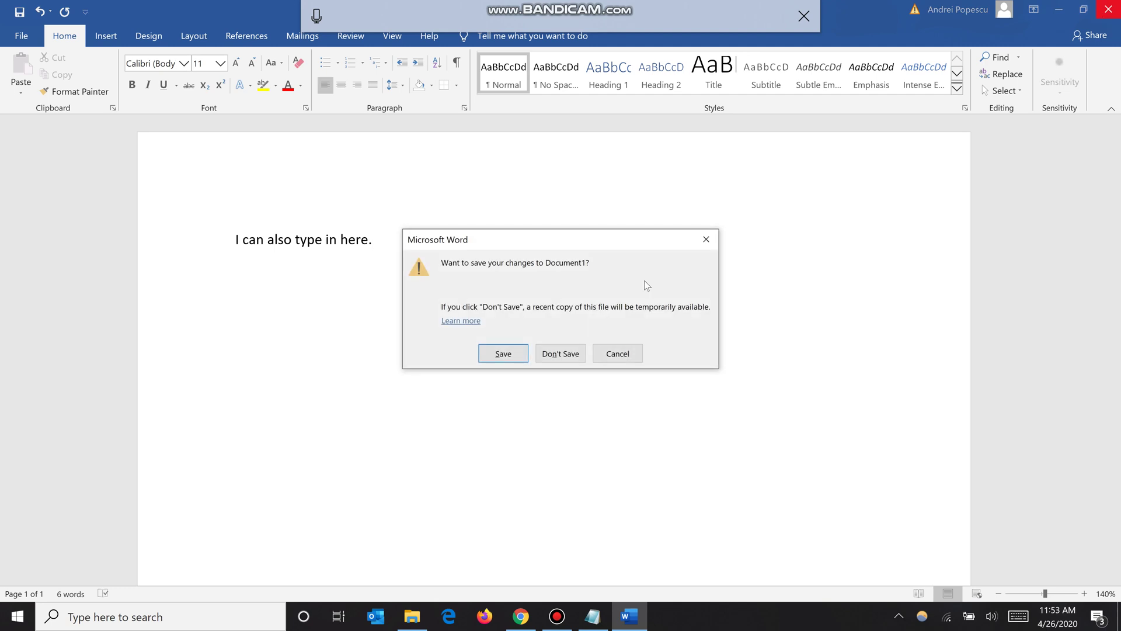
{"action": "left_click", "coordinate": [577, 358]}
{"action": "left_click", "coordinate": [577, 359]}
{"action": "left_click", "coordinate": [521, 616]}
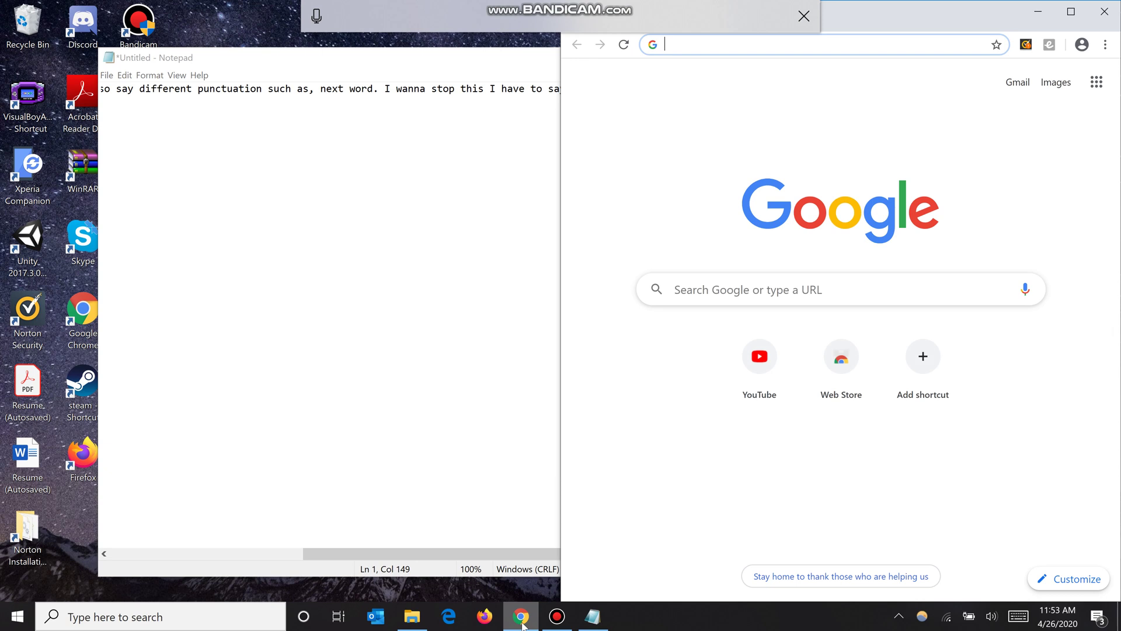
{"action": "left_click", "coordinate": [317, 18]}
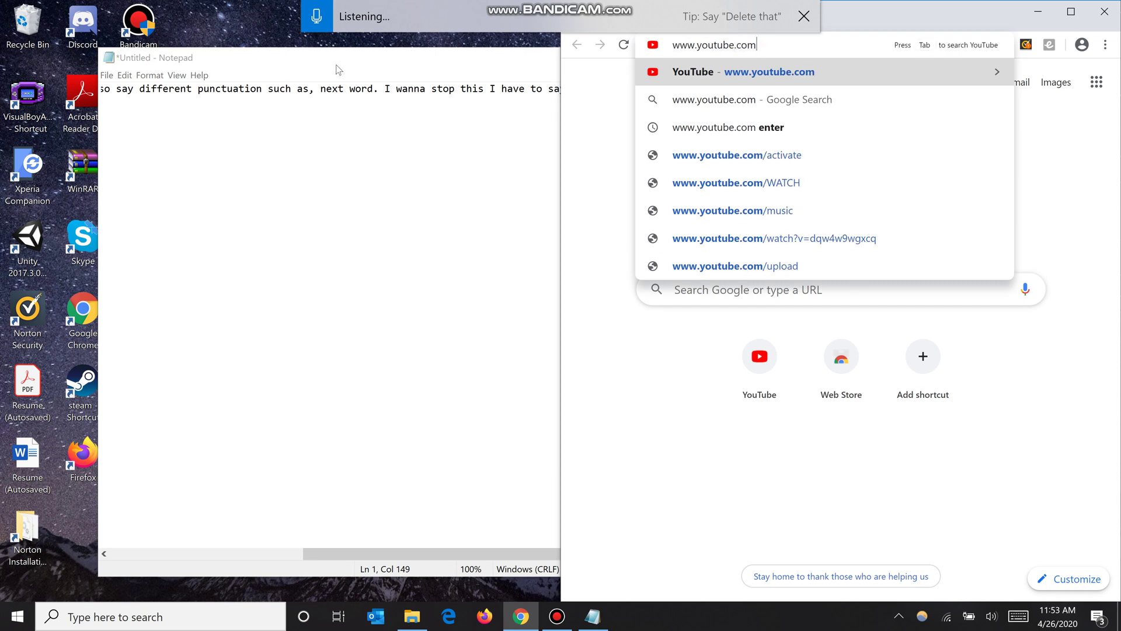
{"action": "left_click", "coordinate": [319, 15]}
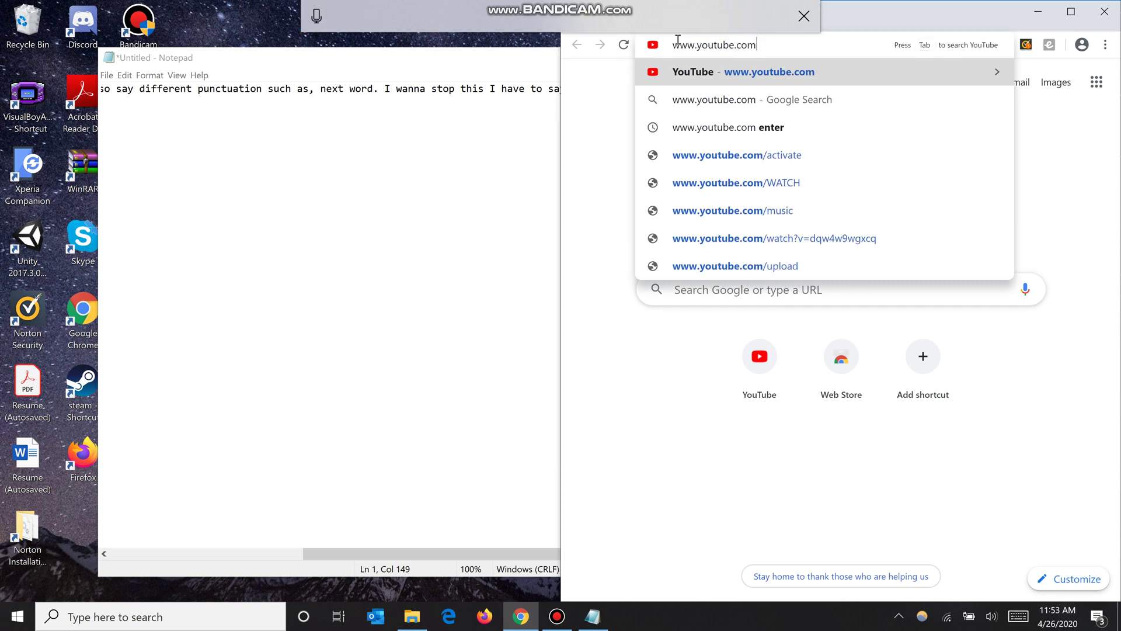
{"action": "key", "text": "Return"}
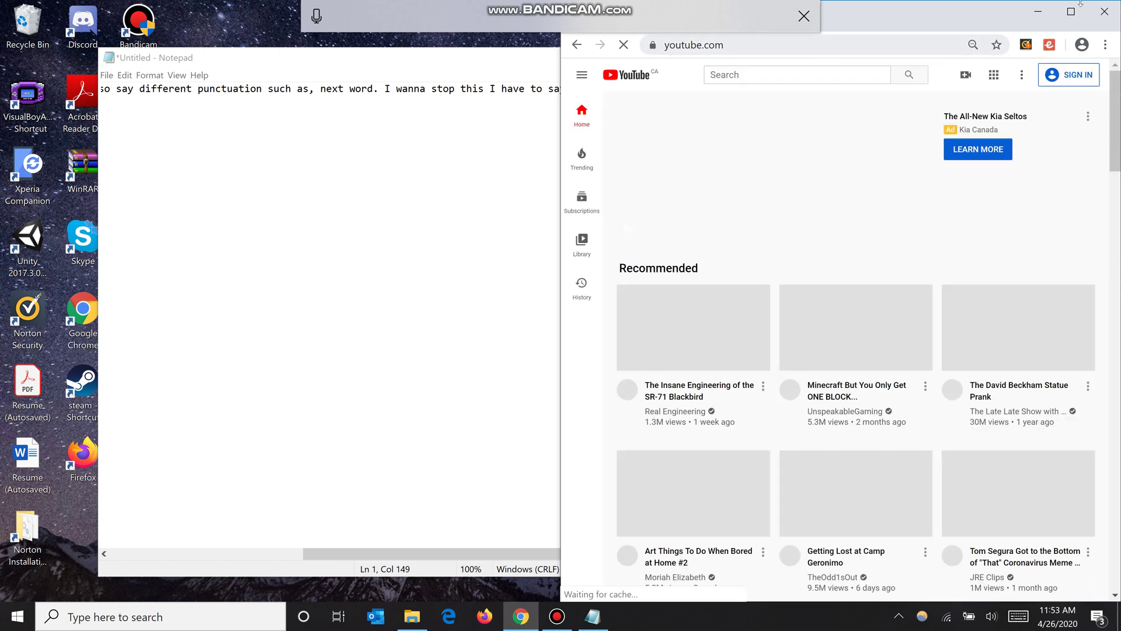
Close the YouTube Chrome window, leaving the dictated Notepad text on the desktop.
{"action": "left_click", "coordinate": [1107, 12]}
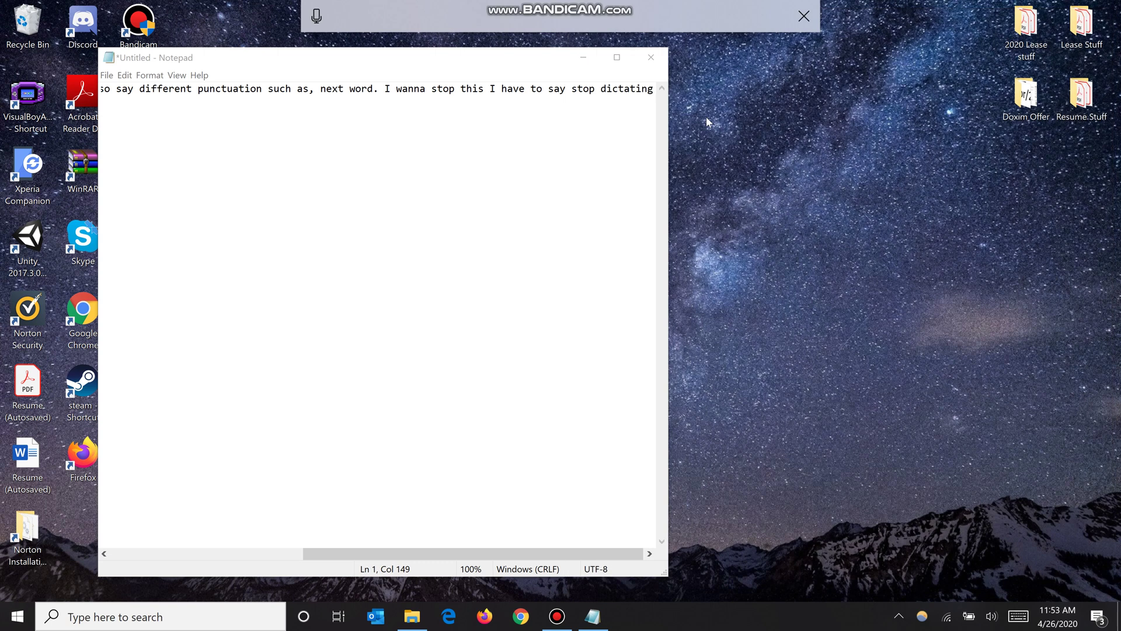